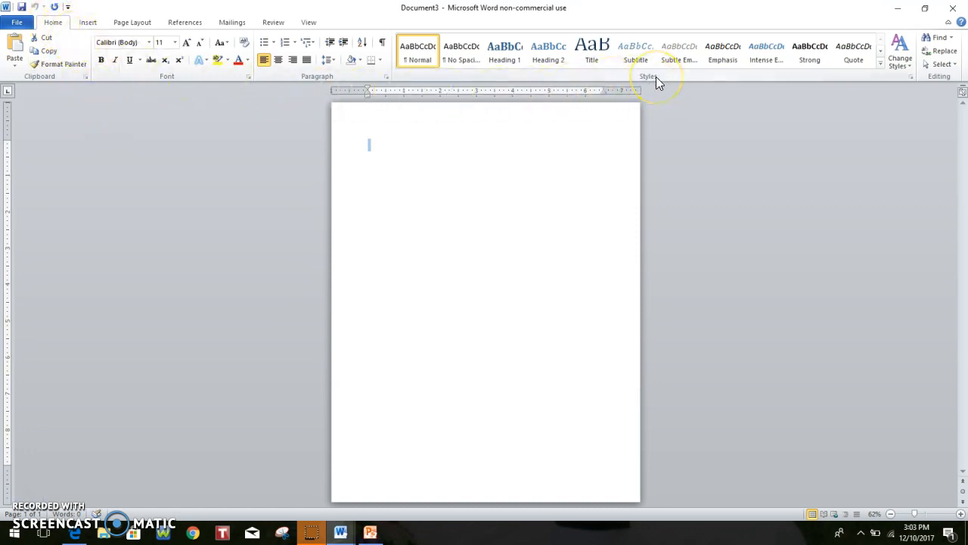
# Apply the No Spacing paragraph style to the blank document
pyautogui.click(463, 58)
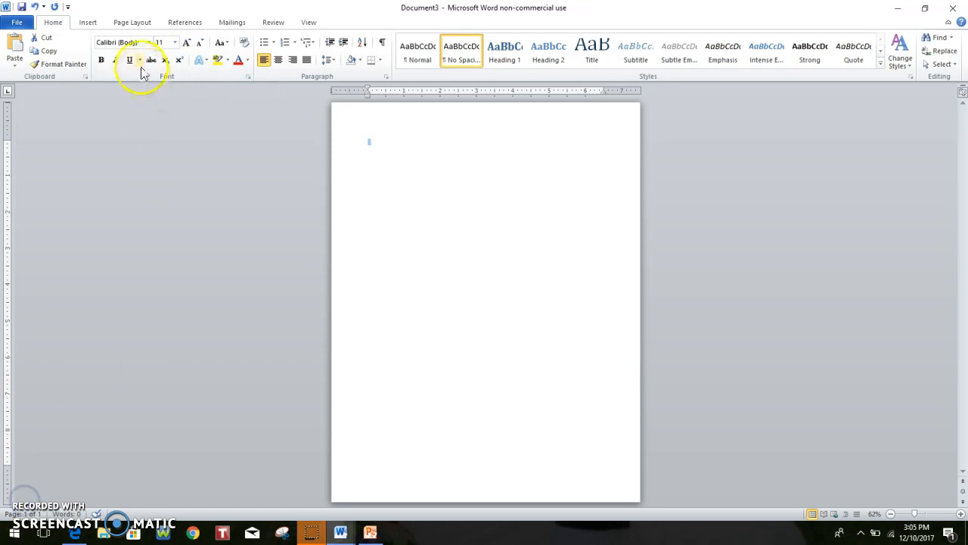
# Set a custom top margin of 2 inches in Page Setup
pyautogui.click(139, 23)
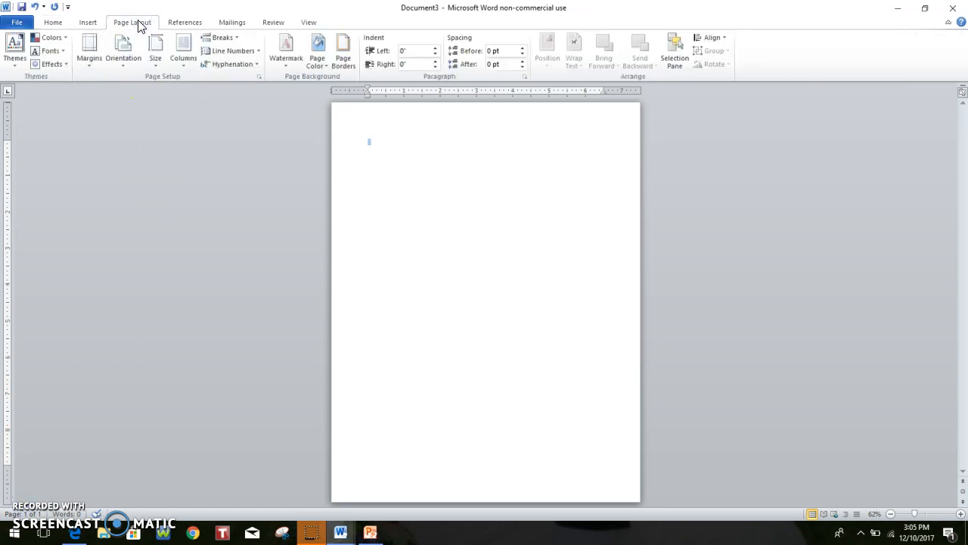
pyautogui.click(89, 70)
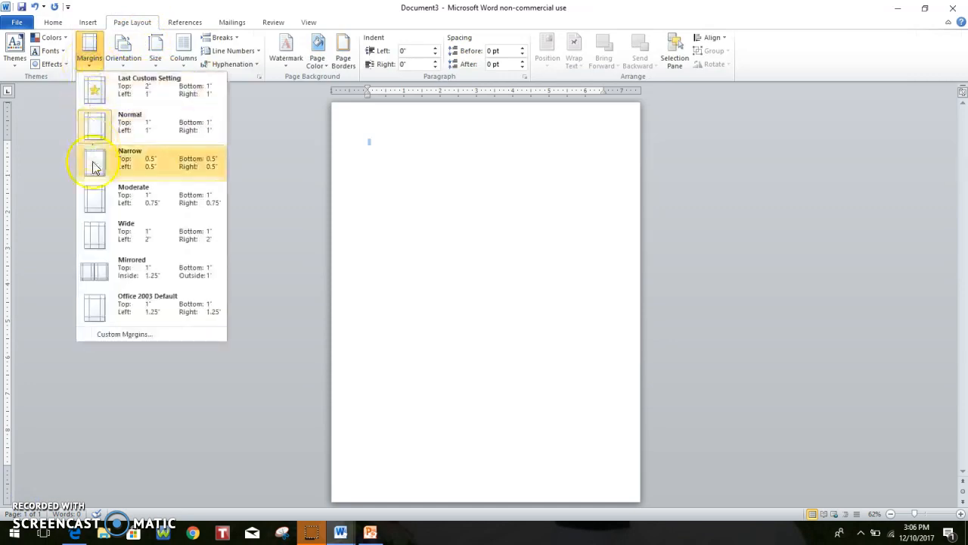
pyautogui.click(114, 335)
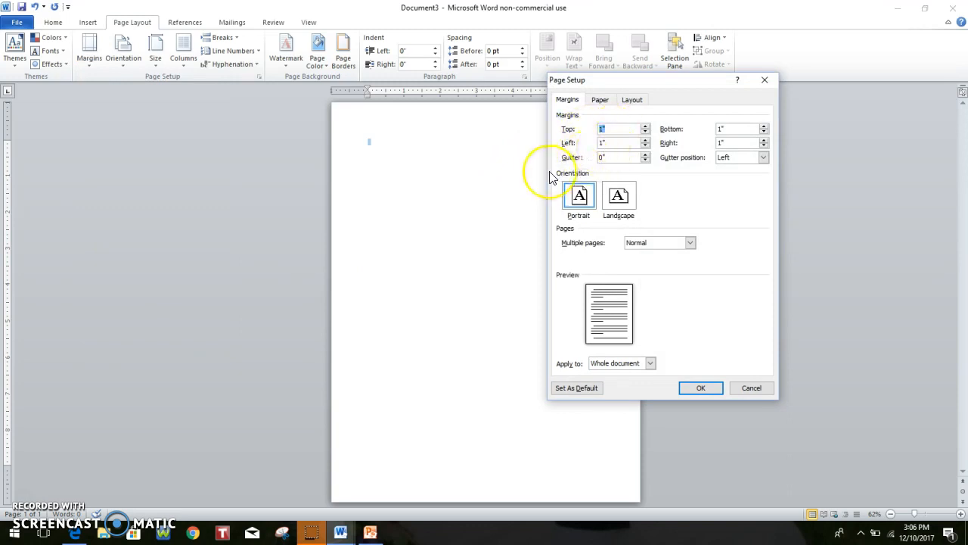
pyautogui.write('2')
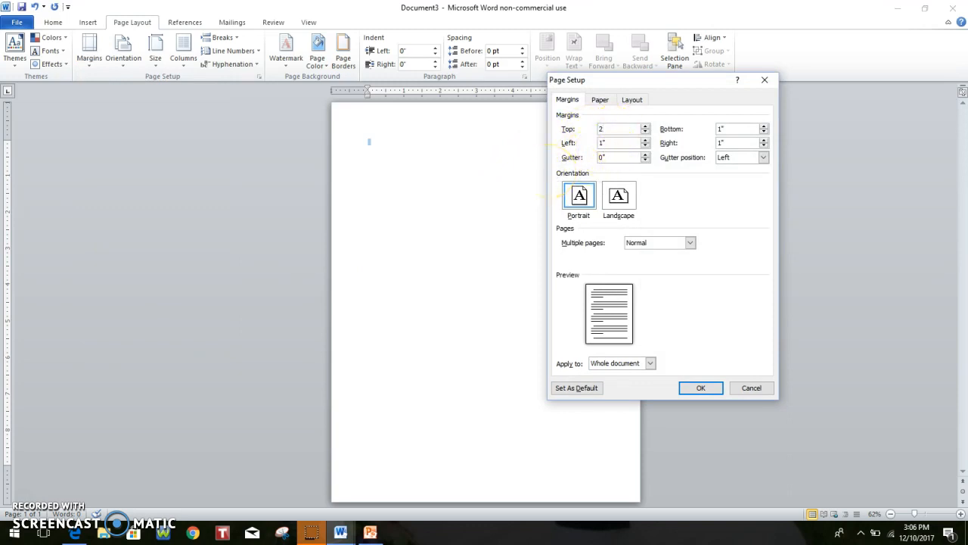
pyautogui.click(694, 389)
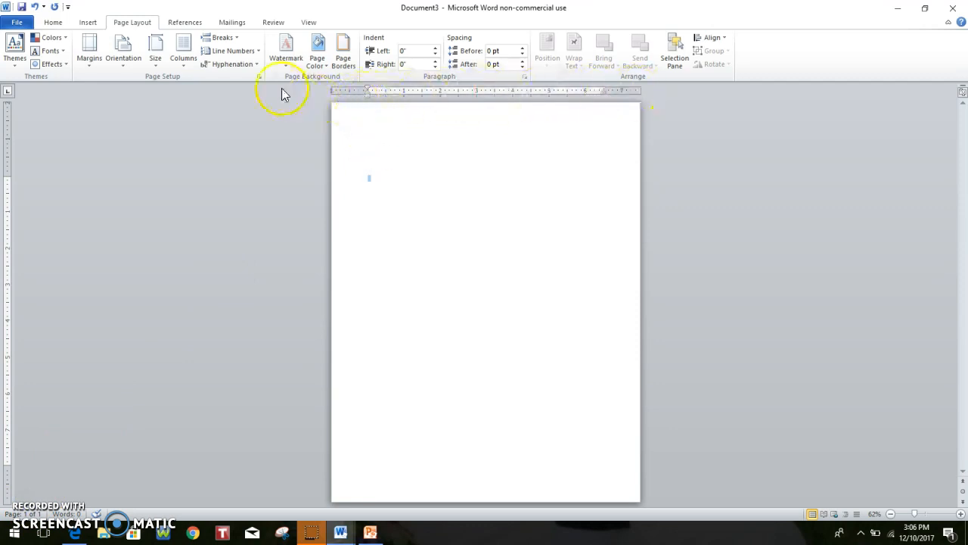
pyautogui.click(307, 22)
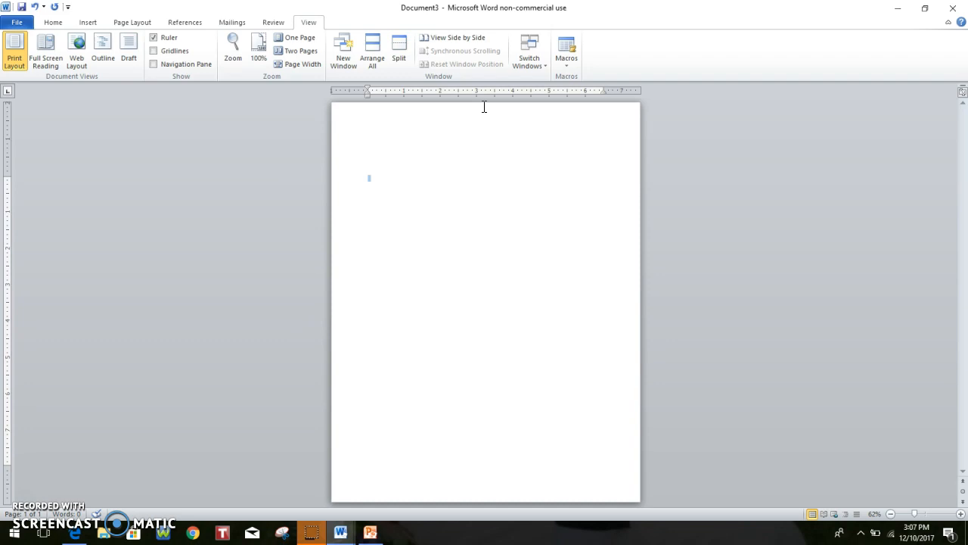
# Add a left tab stop at 3.25 inches on the ruler
pyautogui.doubleClick(486, 91)
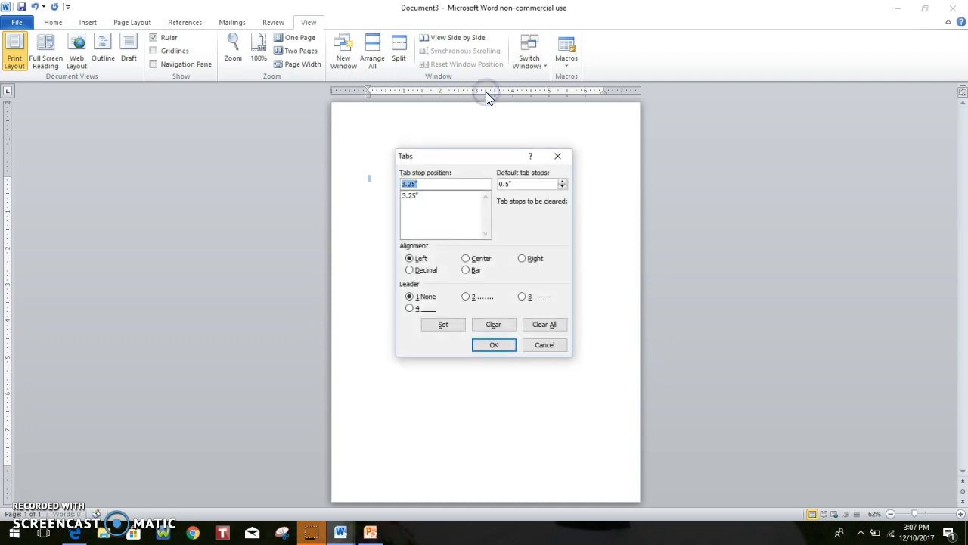
pyautogui.click(490, 346)
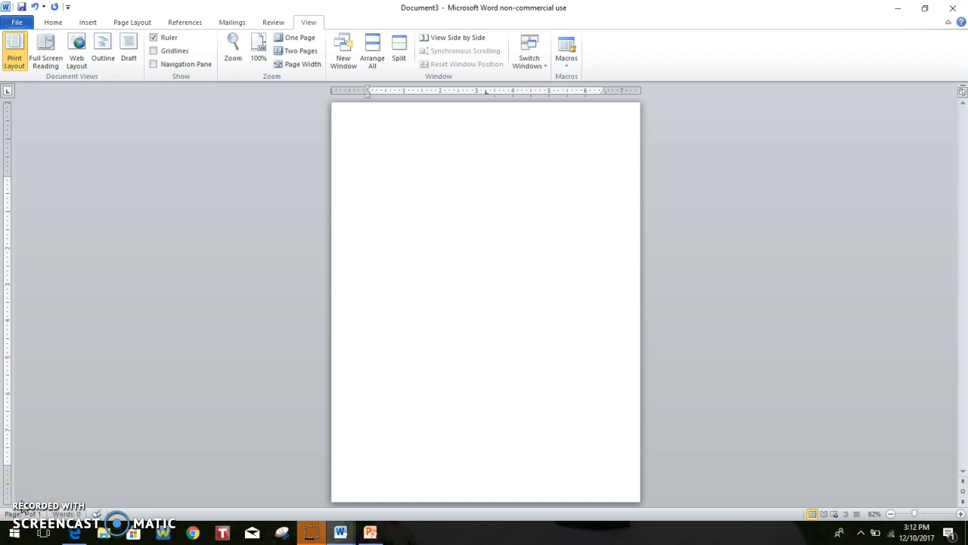
# Enter the college name, street, city line and December 10, 2017 at the tab, then the recipient's name
pyautogui.write('Mid-State Technical College')
pyautogui.press('Return')
pyautogui.write('933 Michigan Avenue')
pyautogui.press('Return')
pyautogui.press('Tab')
pyautogui.write('Stevens Point, WI 54481')
pyautogui.press('Return')
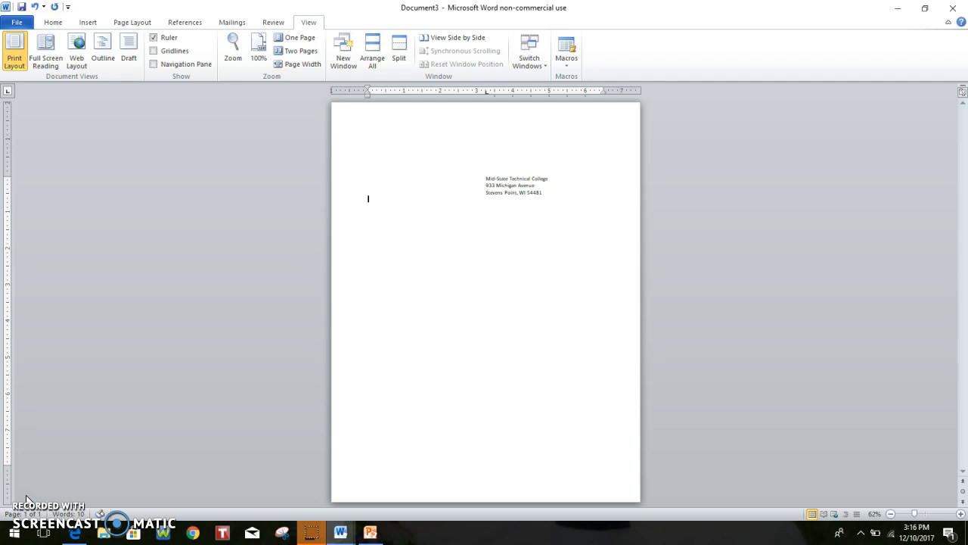
pyautogui.press('Tab')
pyautogui.write('December 10, 2017')
pyautogui.write('John Smith')
# Add Marketing Manager, ABC Company, 123 Clark Street, Stevens Point, WI 54481, then the salutation
pyautogui.write('Marketing Manager')
pyautogui.press('Return')
pyautogui.write('ABC Company')
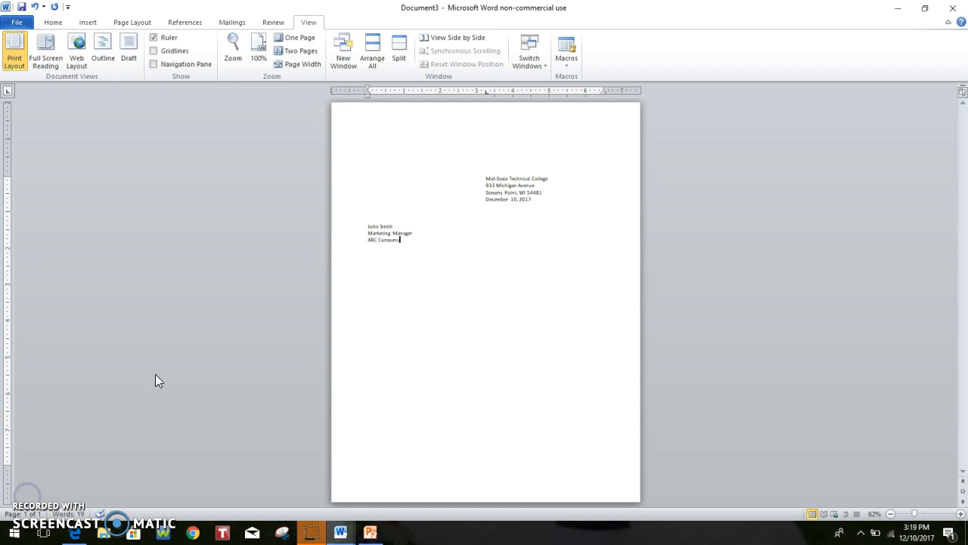
pyautogui.press('Return')
pyautogui.write('123 Clark Street')
pyautogui.press('Return')
pyautogui.write('Stevens Point, WI 54481')
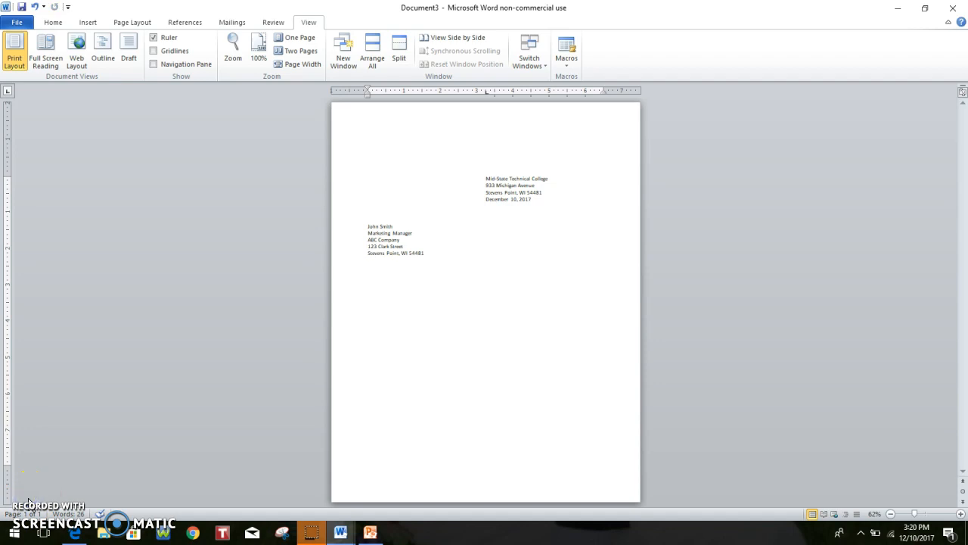
pyautogui.press('Return')
pyautogui.press('Return')
pyautogui.write('Dear Mr. Smith:')
pyautogui.press('Return')
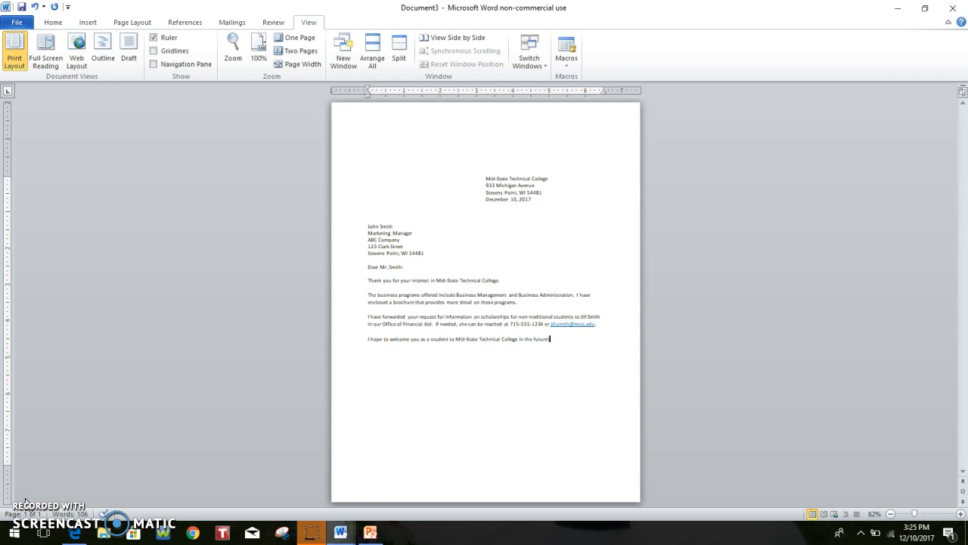
# Start a new paragraph after the last body line
pyautogui.press('Return')
# Add the Sincerely, closing and tabbed signer's name, Office of Admissions, phone number and e-mail lines
pyautogui.write('Sincerely,')
pyautogui.press('Return')
pyautogui.press('Return')
pyautogui.press('Return')
pyautogui.press('Return')
pyautogui.press('Tab')
pyautogui.write('Office of Admissions')
pyautogui.write('715-555-1122')
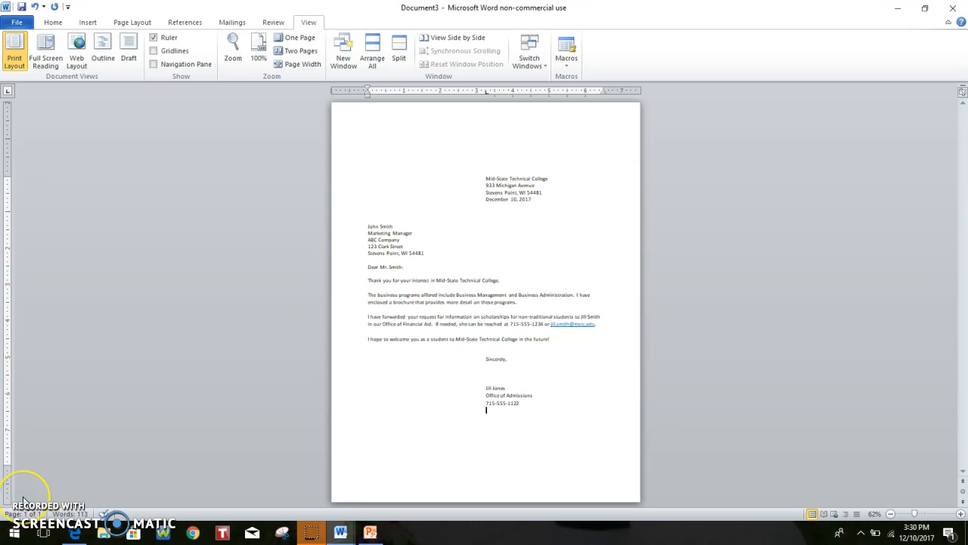
# Type Enclosure at the left margin below the signature block
pyautogui.press('Return')
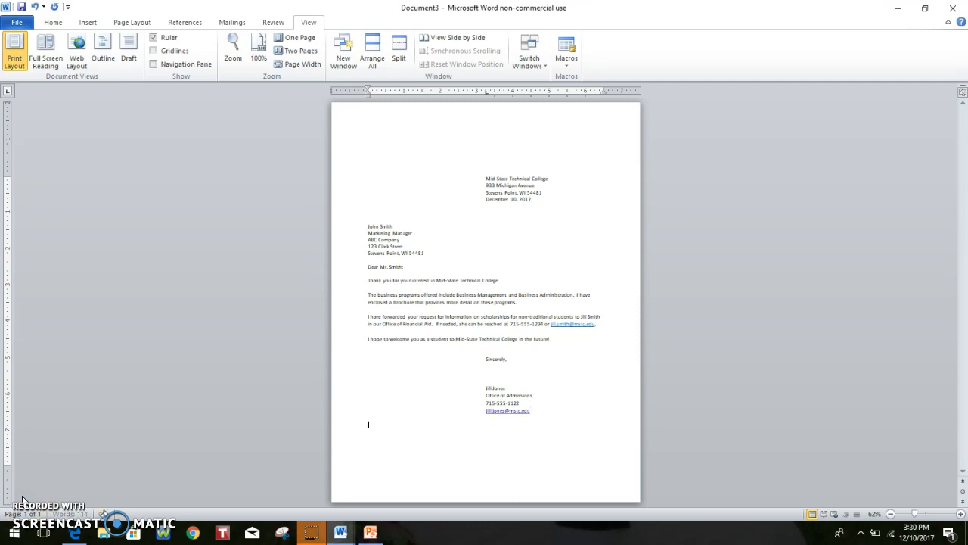
pyautogui.press('Return')
pyautogui.write('Enclosure')
pyautogui.click(25, 497)
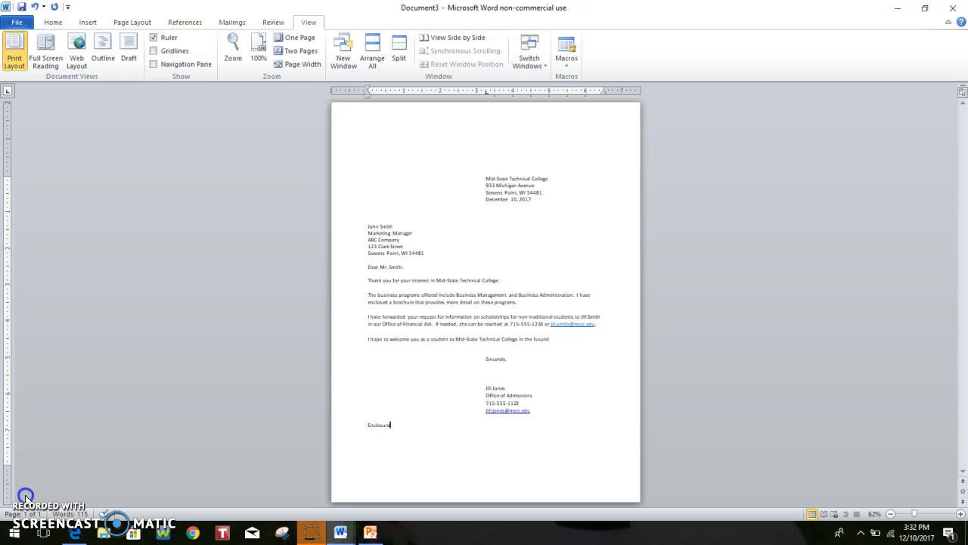